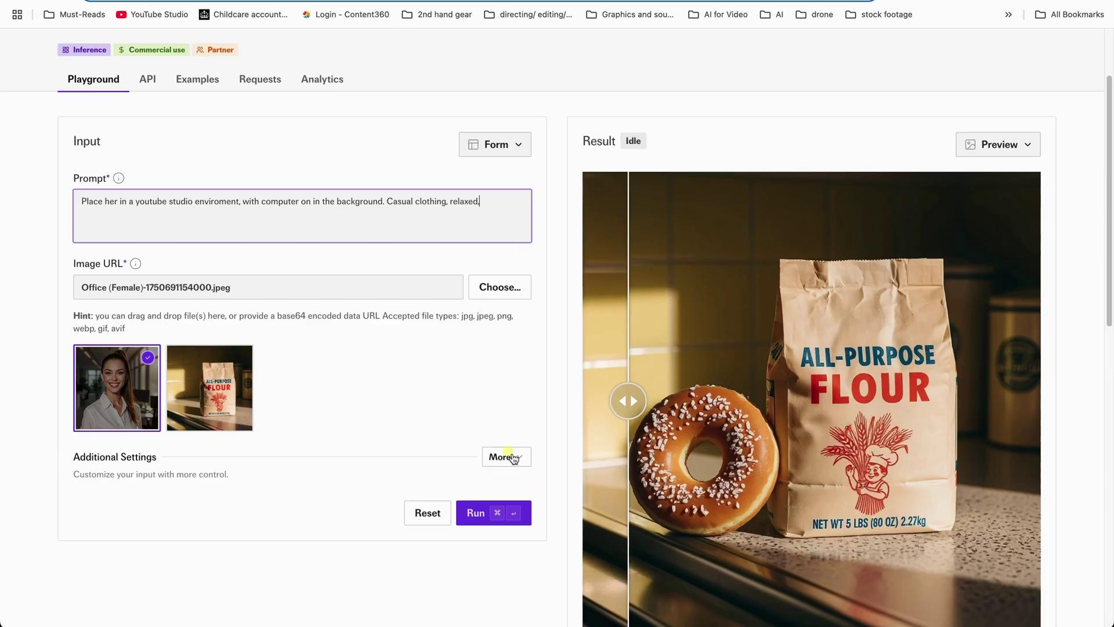
Step: Set the aspect ratio to 16:9 and the number of images to 2 in the additional settings, and run the generation
click(508, 457)
scroll(246, 402, down, 8)
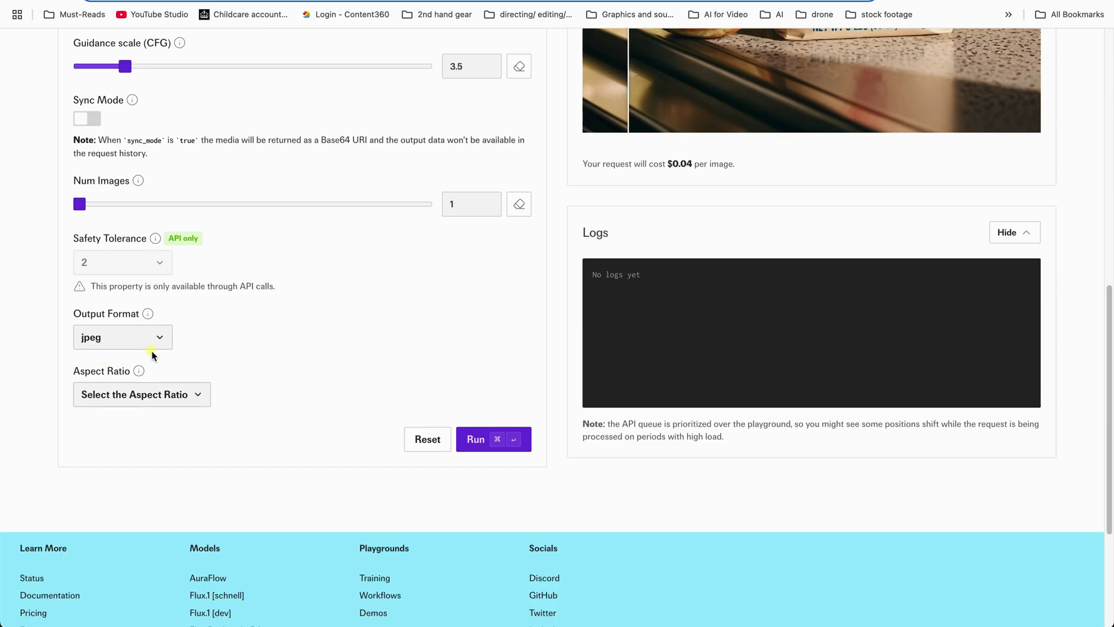
click(138, 397)
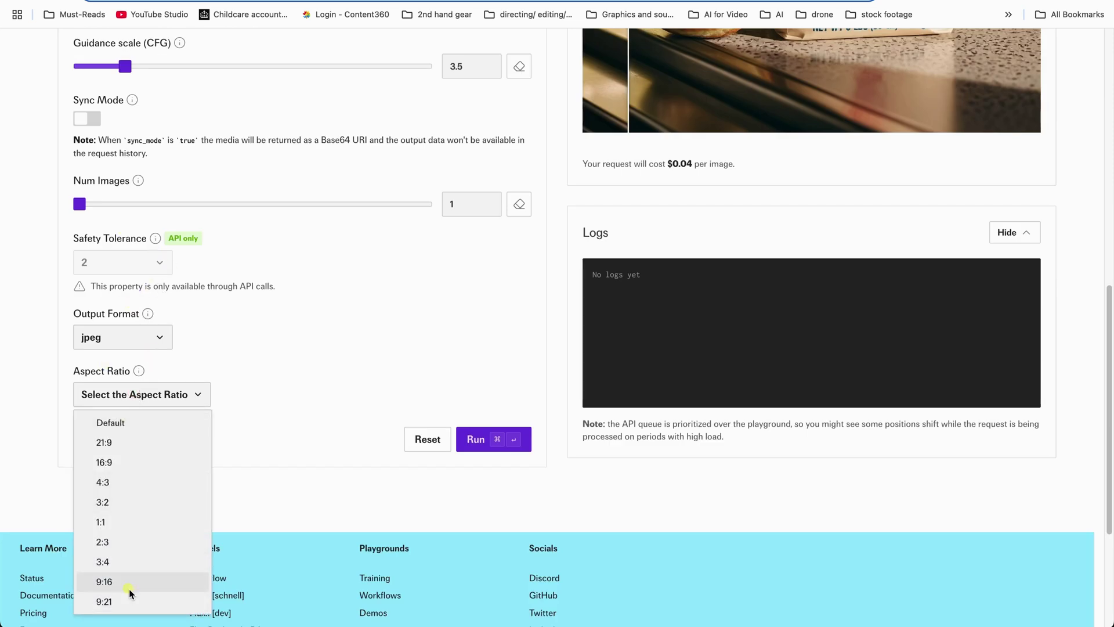
click(125, 462)
scroll(77, 332, up, 2)
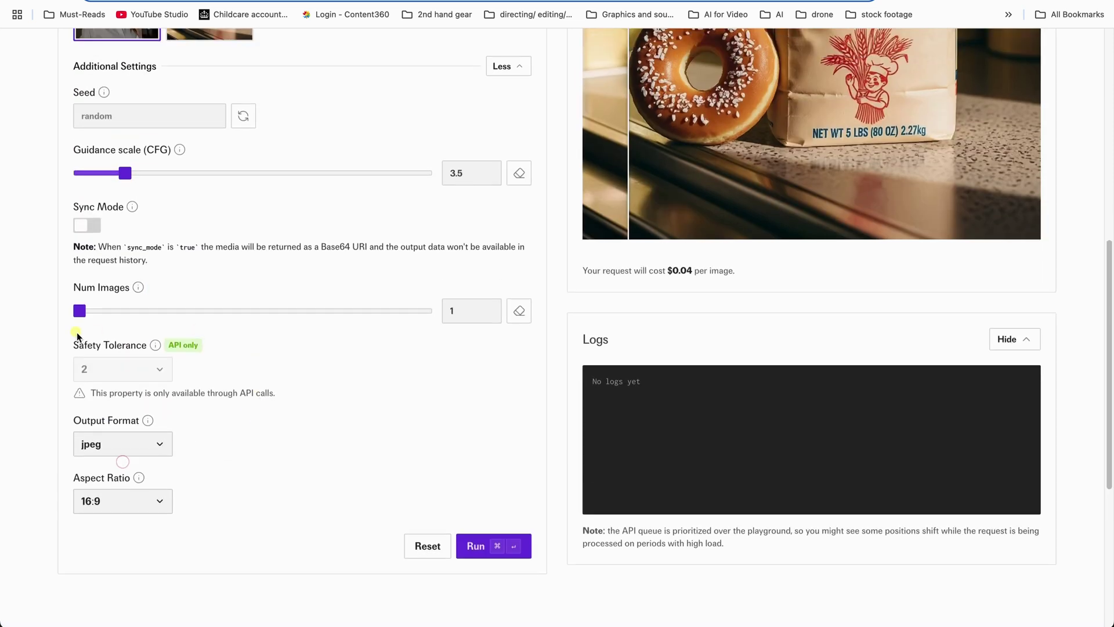
scroll(380, 371, up, 8)
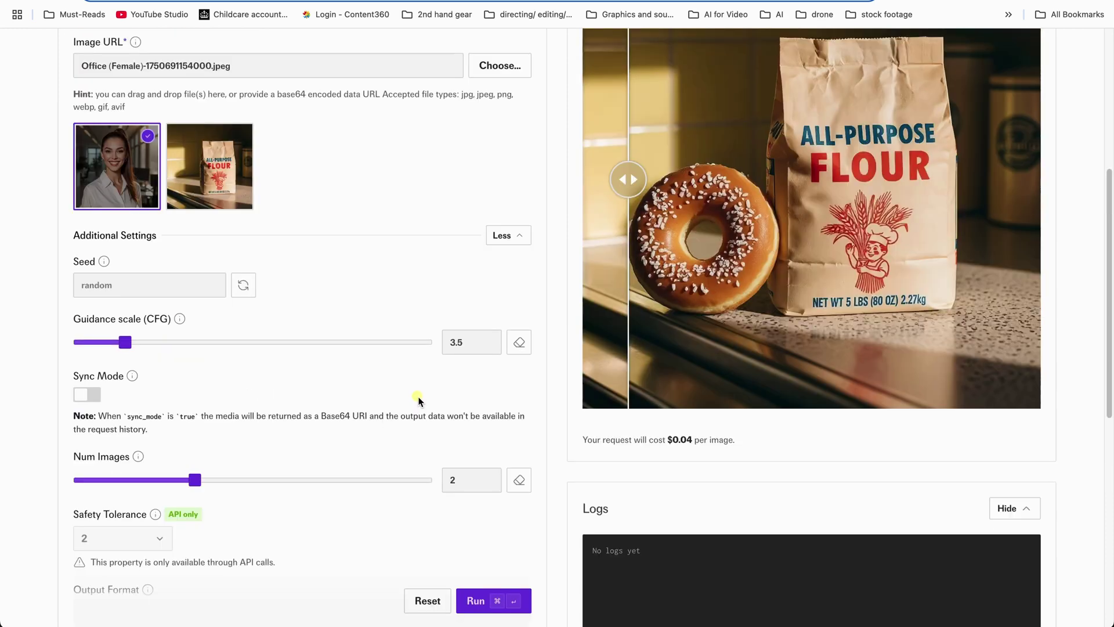
scroll(419, 451, down, 6)
click(484, 602)
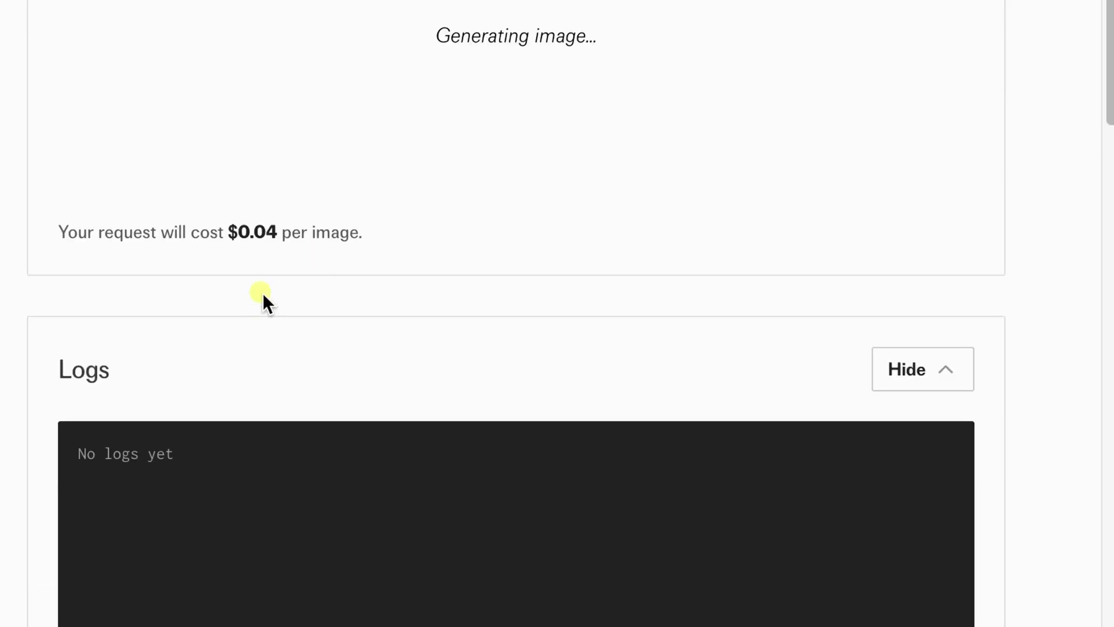
Step: Check the cost per image and the account balance, and view the second image generated by the request
scroll(214, 246, up, 2)
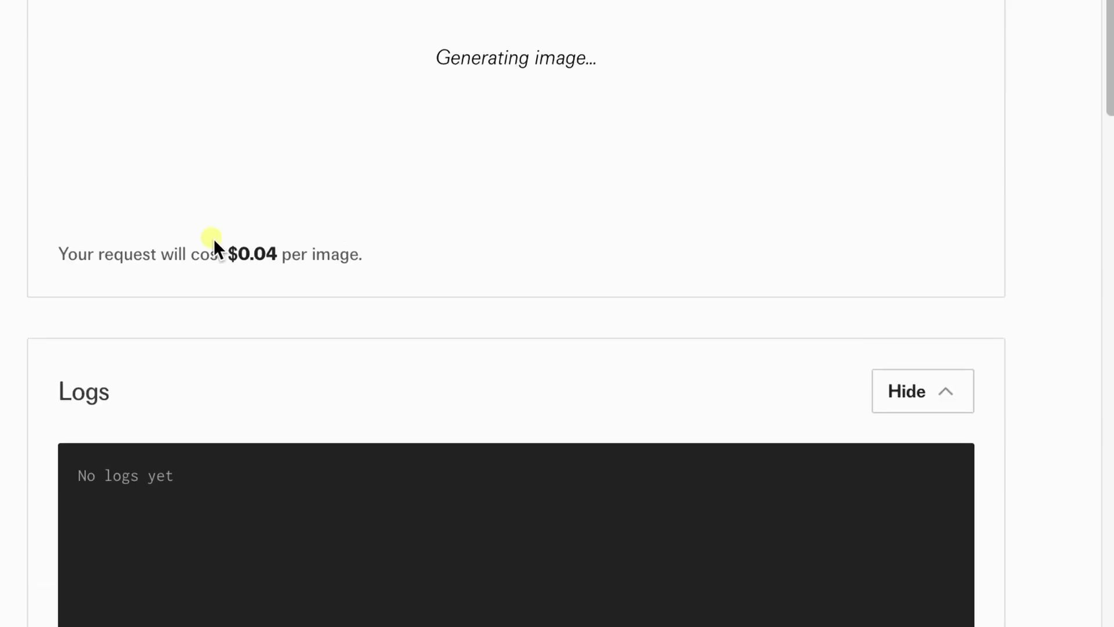
scroll(288, 342, up, 2)
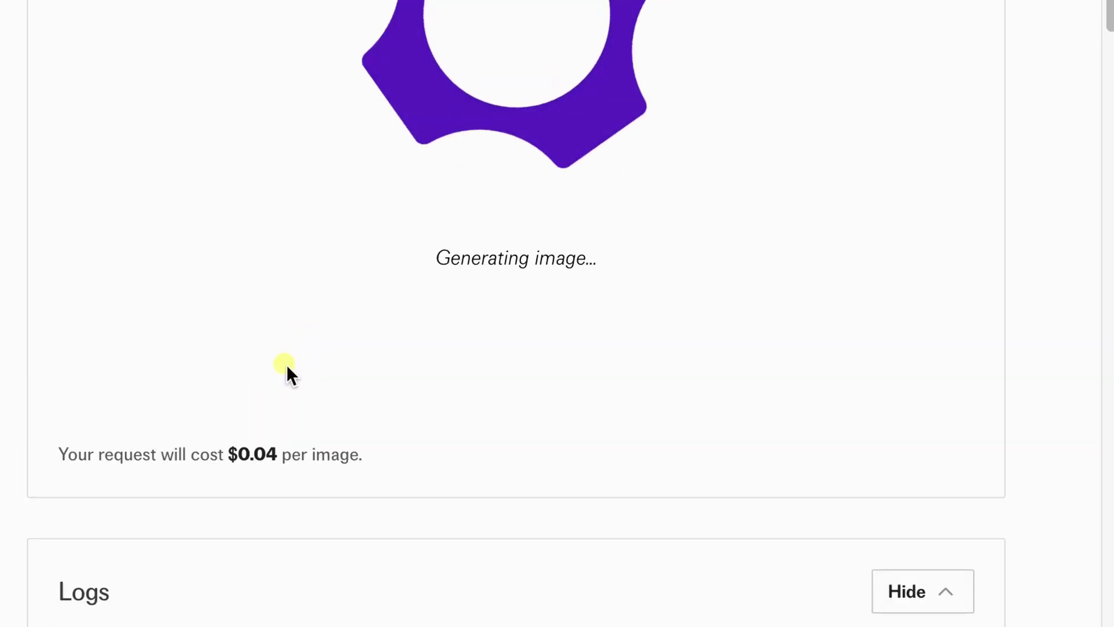
scroll(266, 460, down, 1)
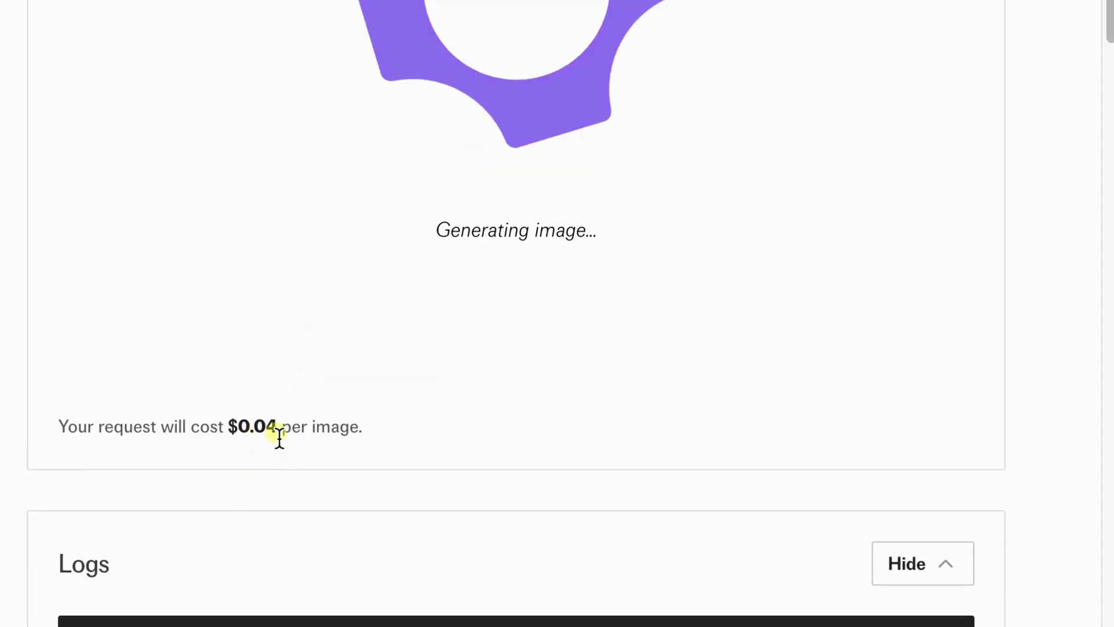
scroll(522, 354, up, 5)
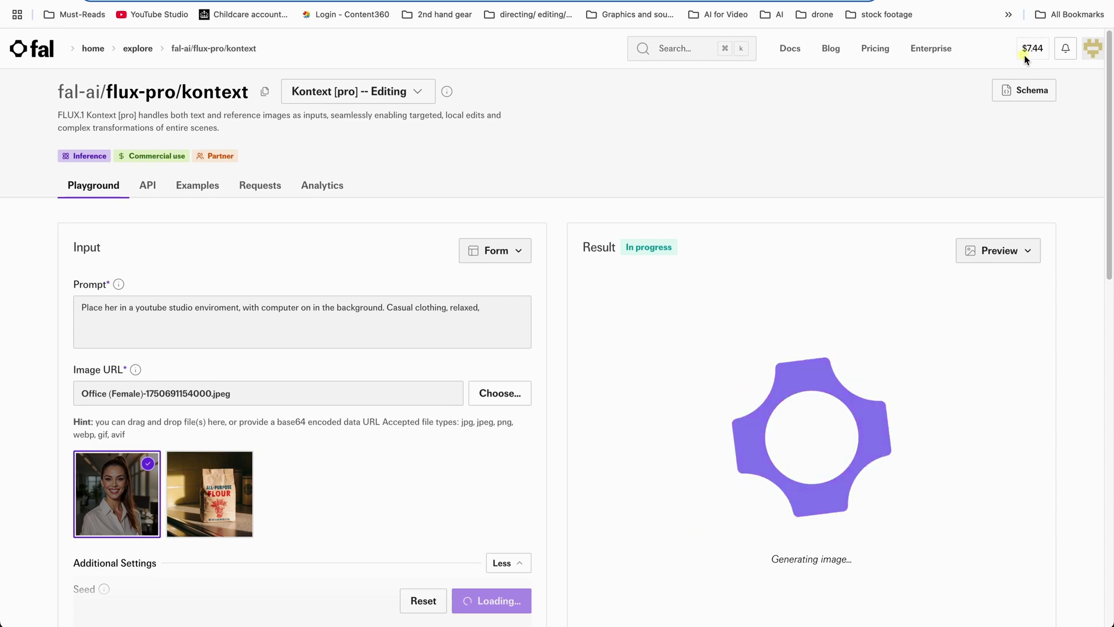
scroll(920, 185, down, 1)
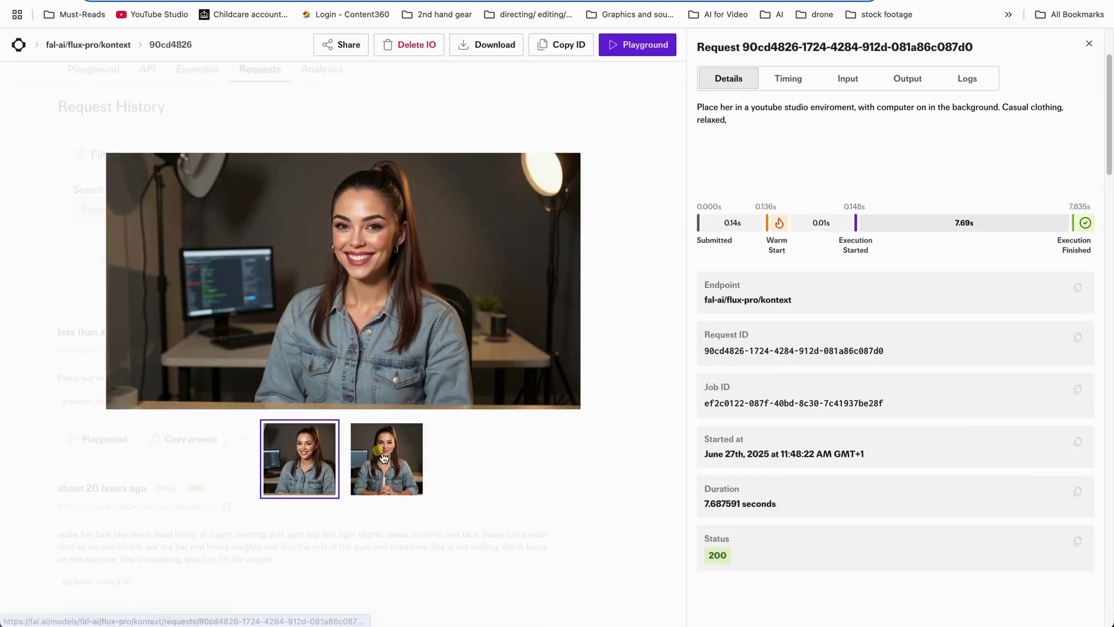
click(386, 453)
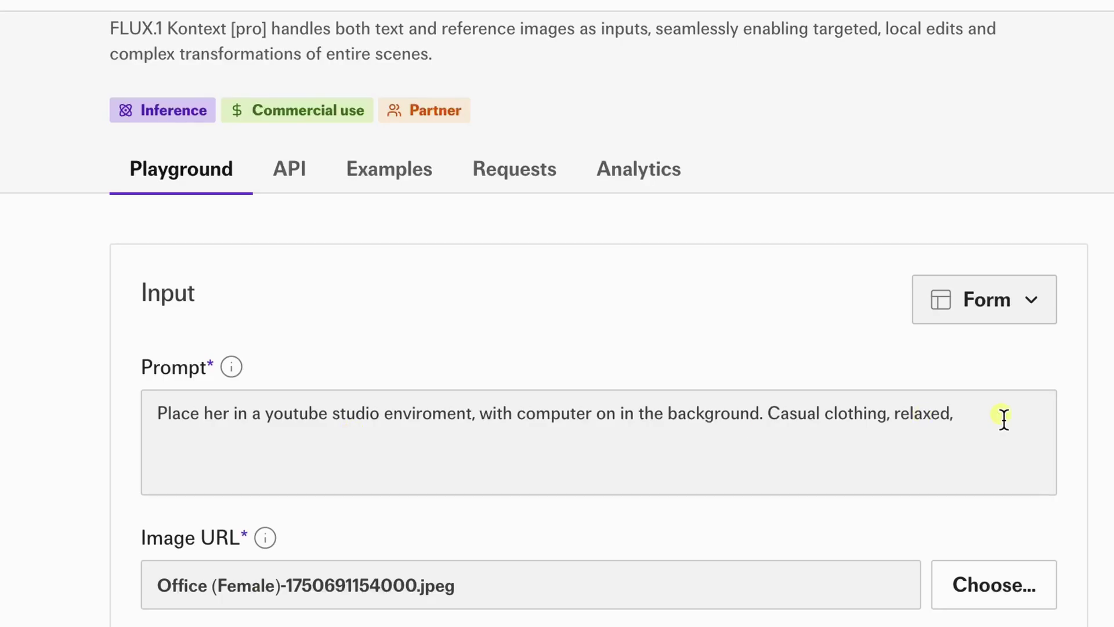
Step: Append "and smiling" to the YouTube studio prompt and run the generation again
click(510, 233)
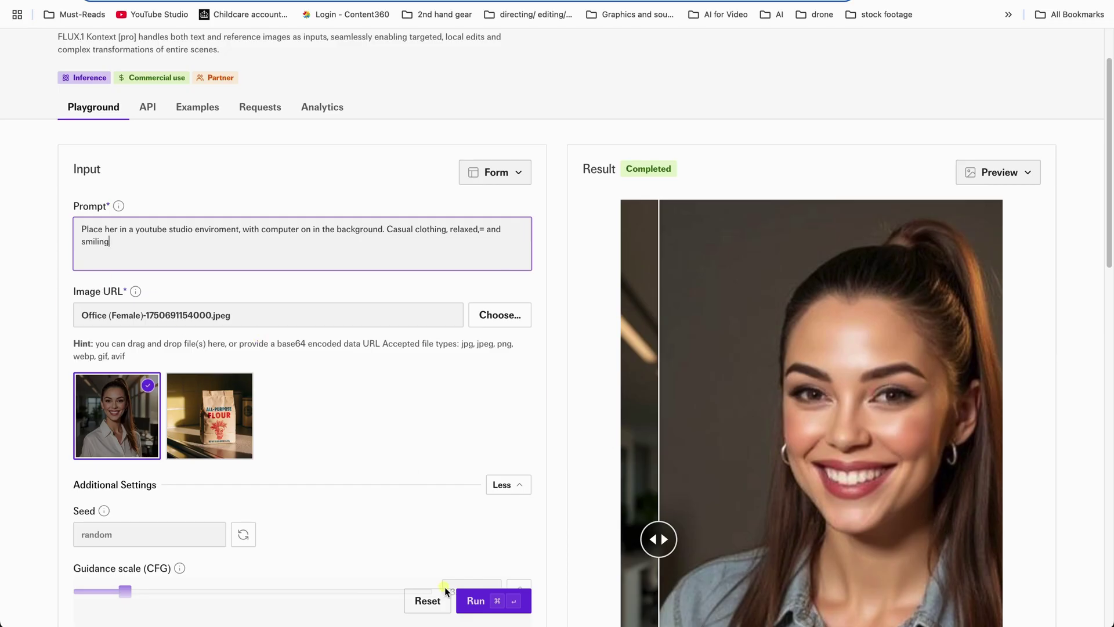
click(484, 606)
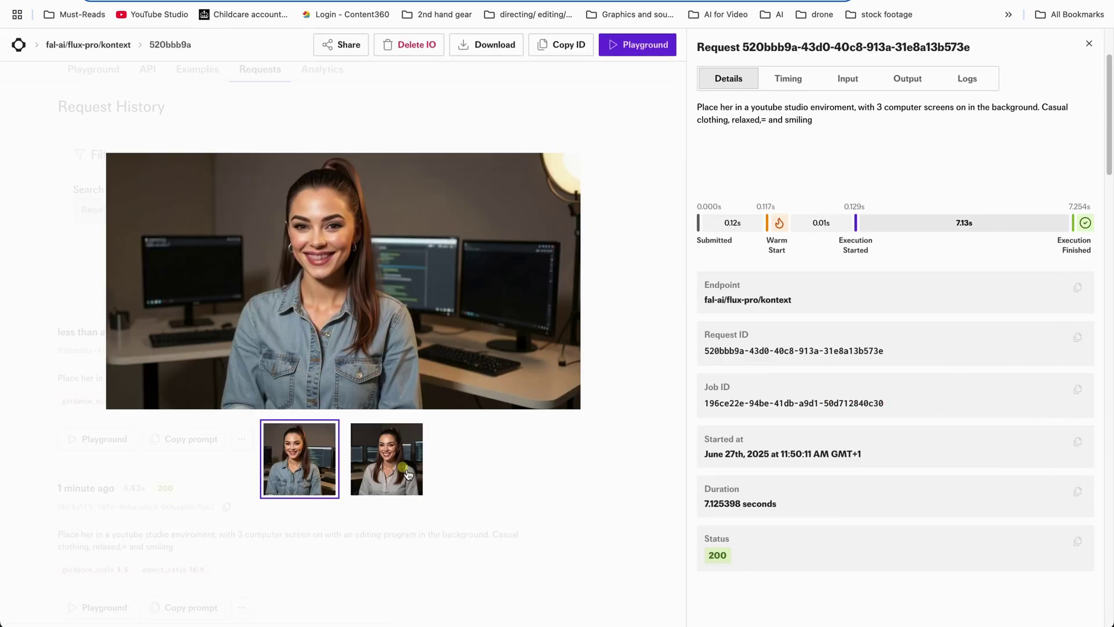
Step: Display the second image of the three-computer-screens request and download it
click(409, 475)
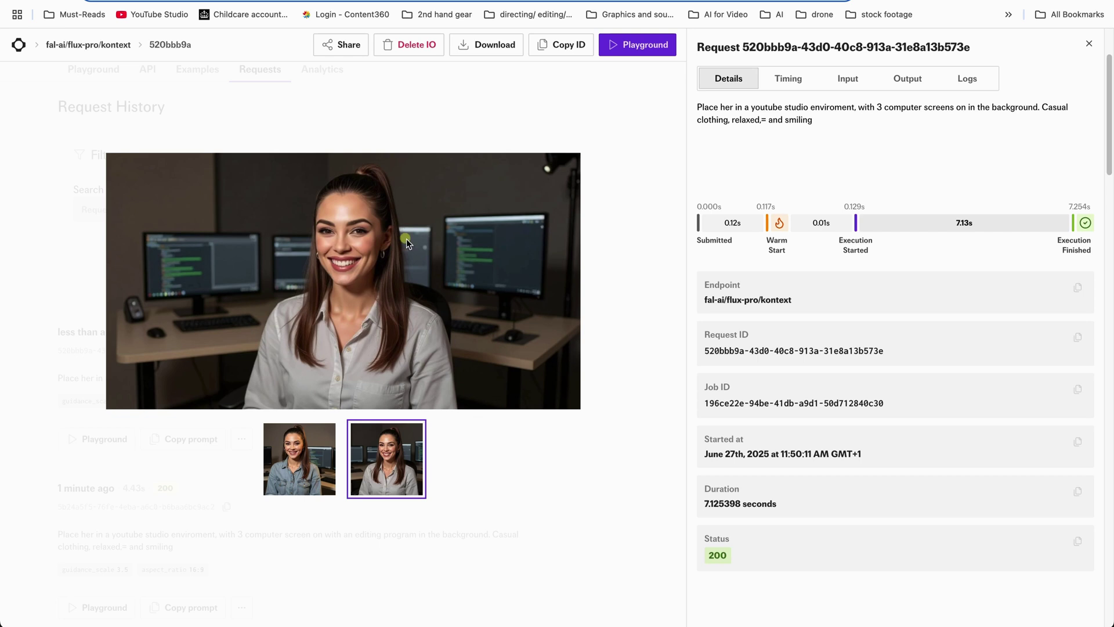
click(514, 46)
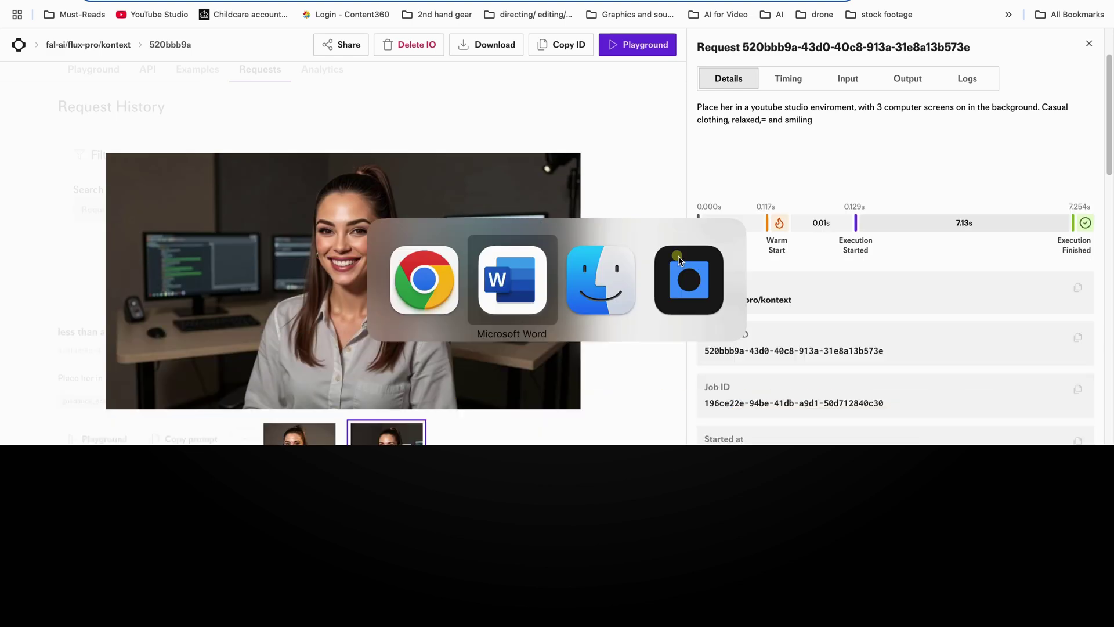
Step: Switch to Topaz Photo AI, preview the downloaded JPG of the woman in the denim shirt, and open it from the Downloads folder
key(super+Tab)
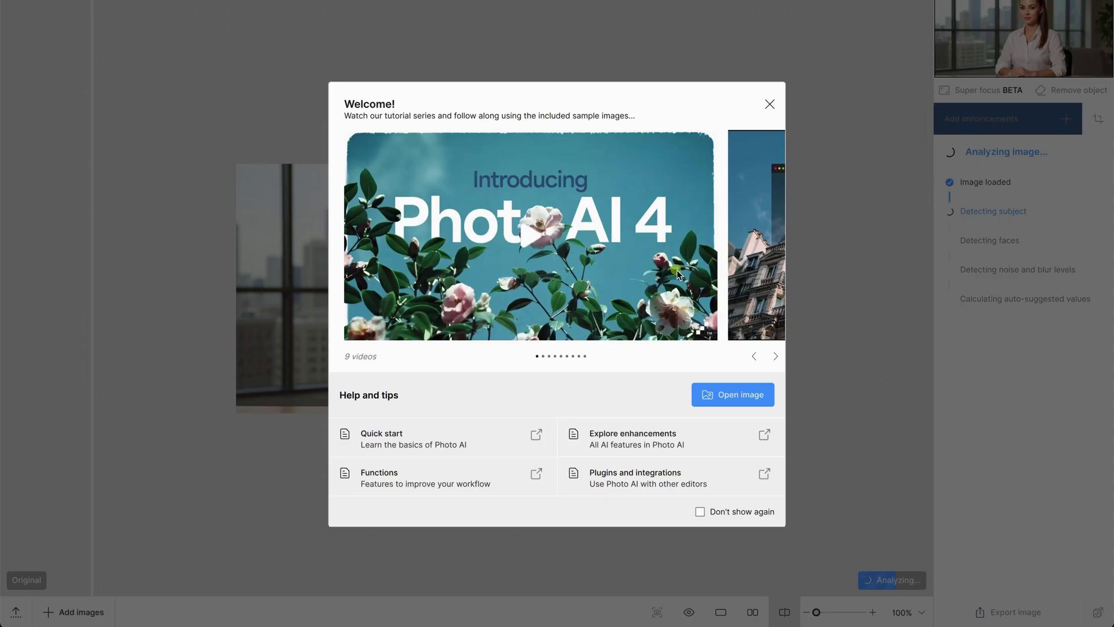
click(727, 397)
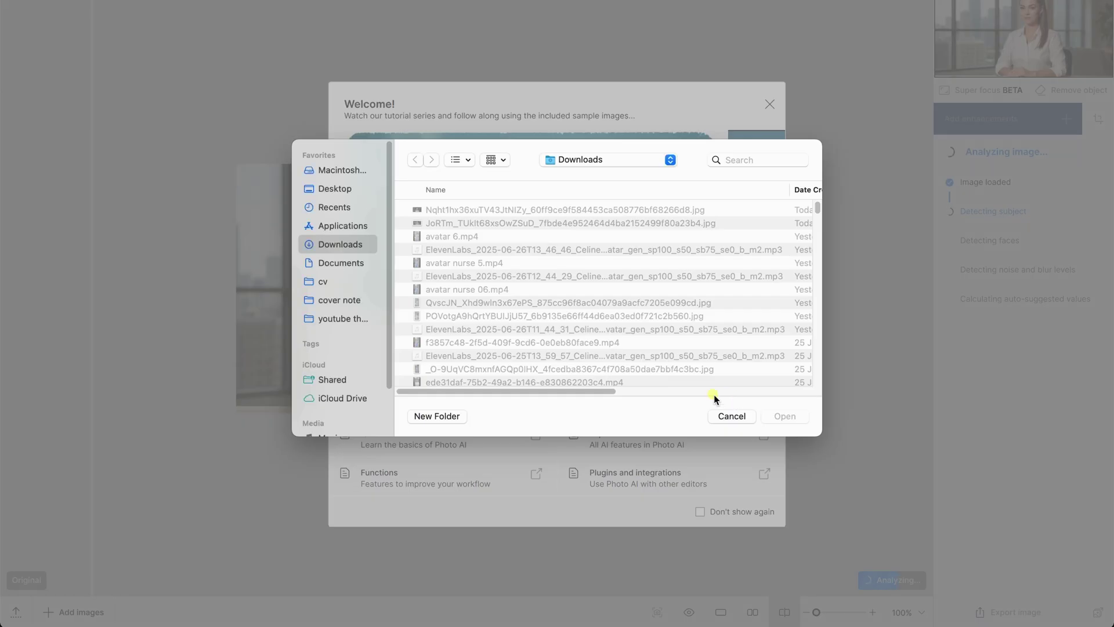
click(459, 224)
key(space)
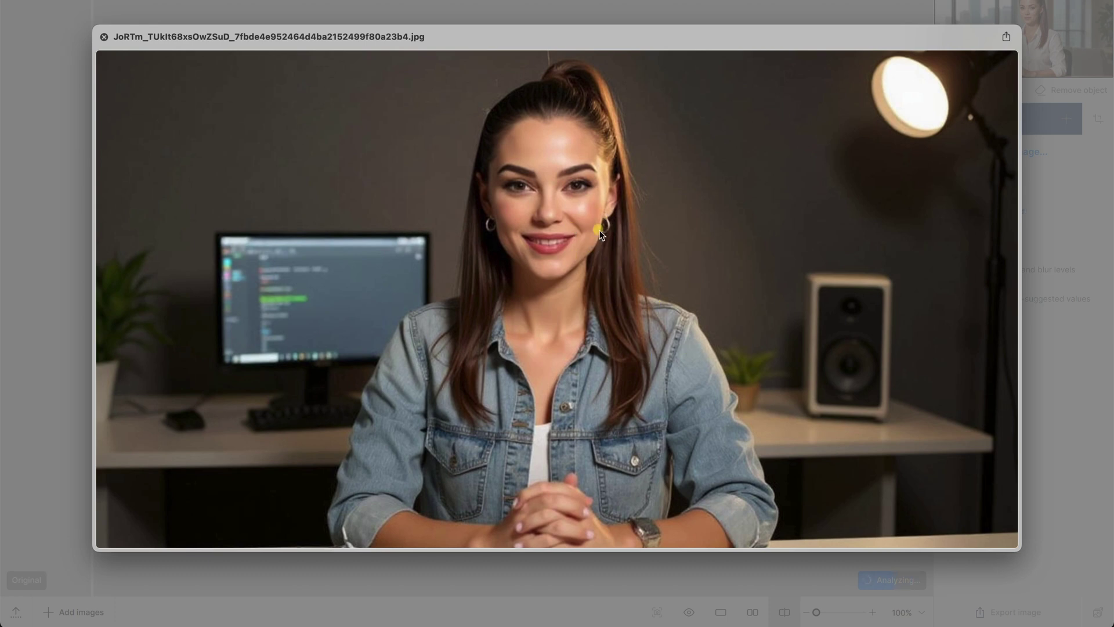
key(Down)
key(Up)
key(space)
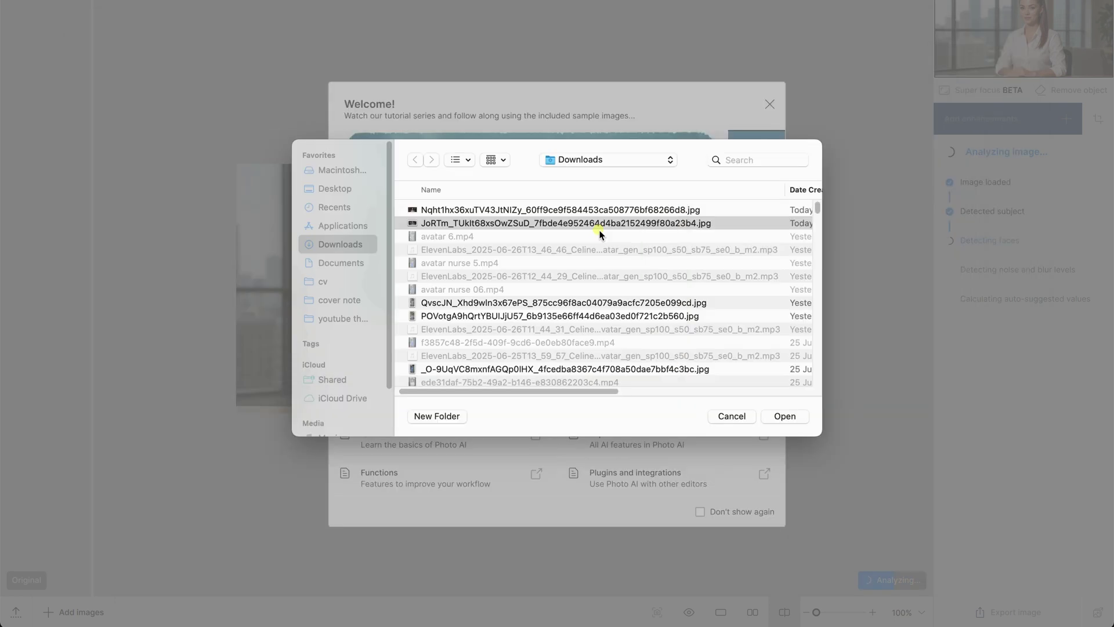
click(791, 416)
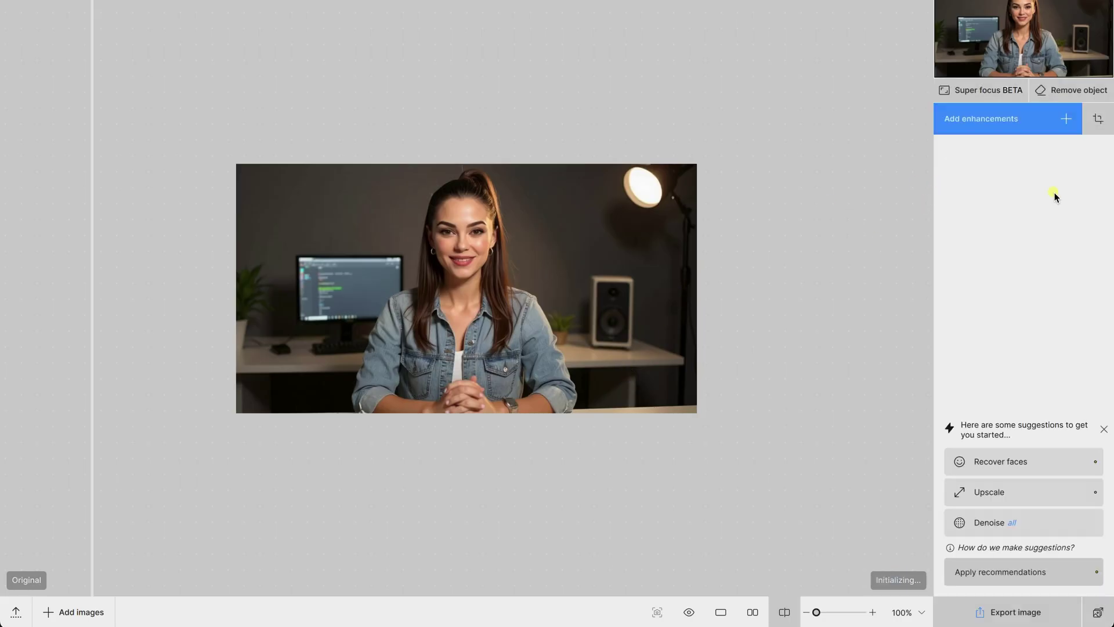
Step: Add the Recover faces and Upscale enhancements to the denim-shirt image and compare the original with the enhanced version
click(1061, 118)
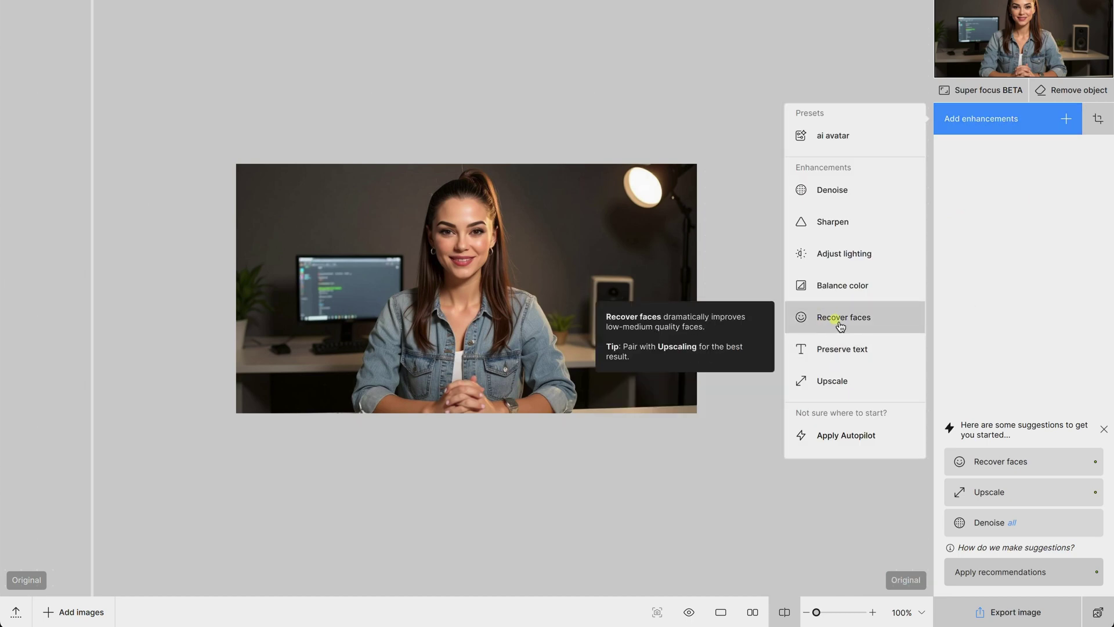
click(839, 325)
click(1067, 116)
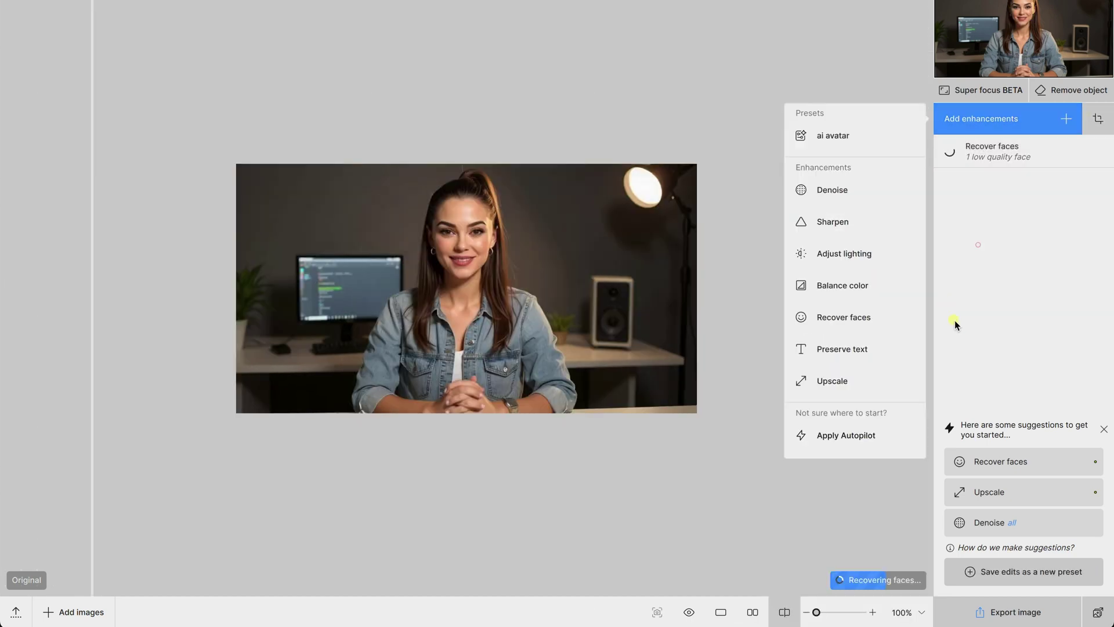
click(846, 394)
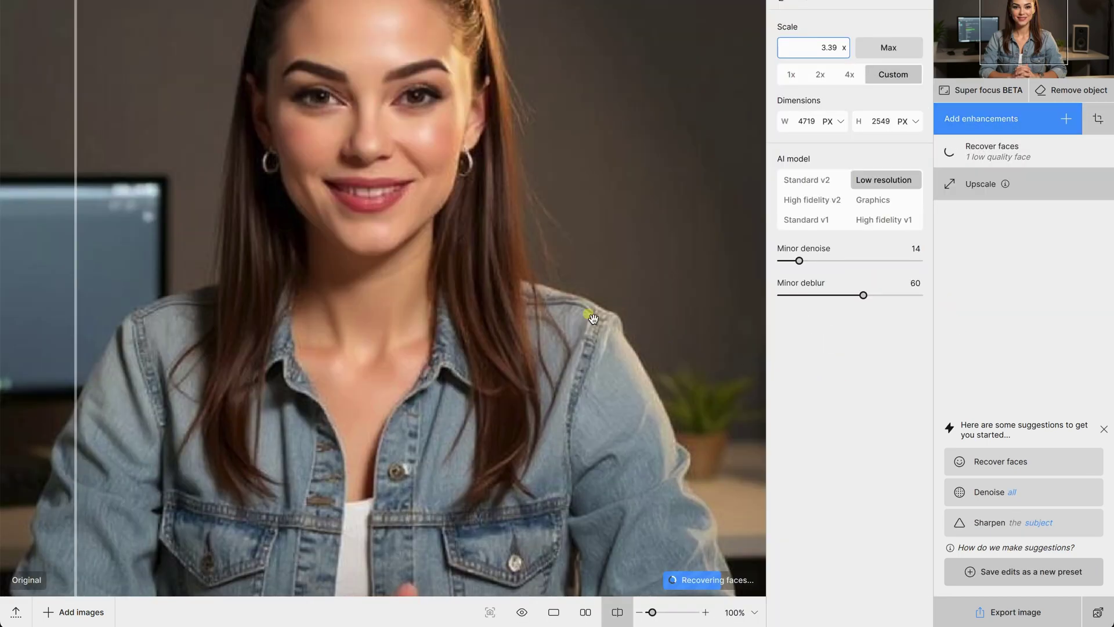
scroll(592, 317, down, 2)
click(638, 367)
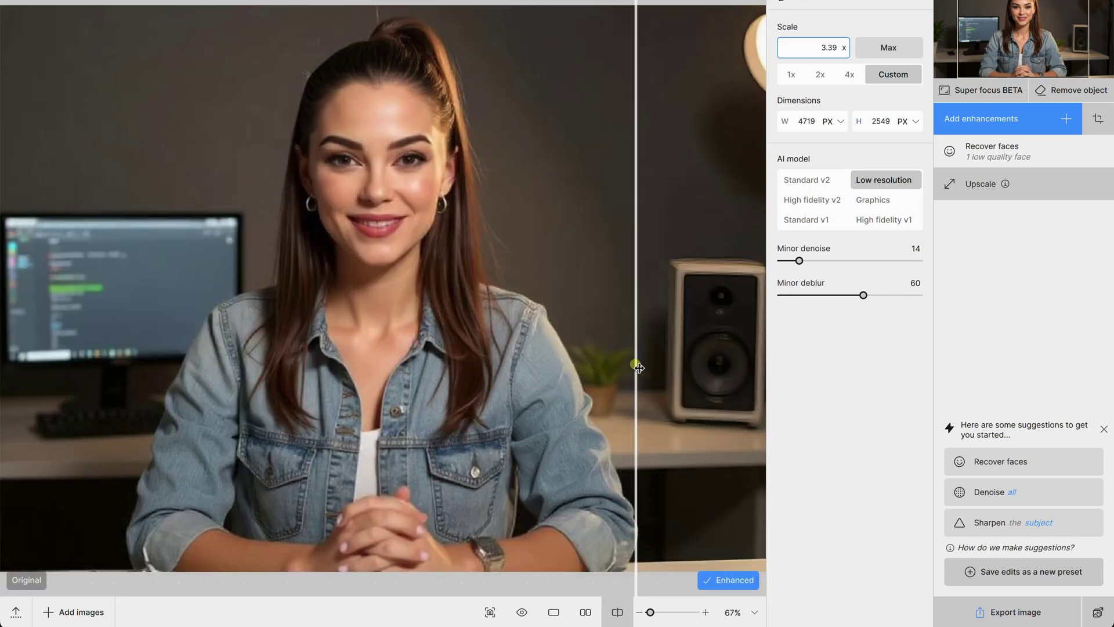
drag(638, 367, 315, 343)
Step: Export the enhanced image as JPEG to the Desktop test folder with the filename prefix Margot_avatar_01_no_smile
click(1009, 612)
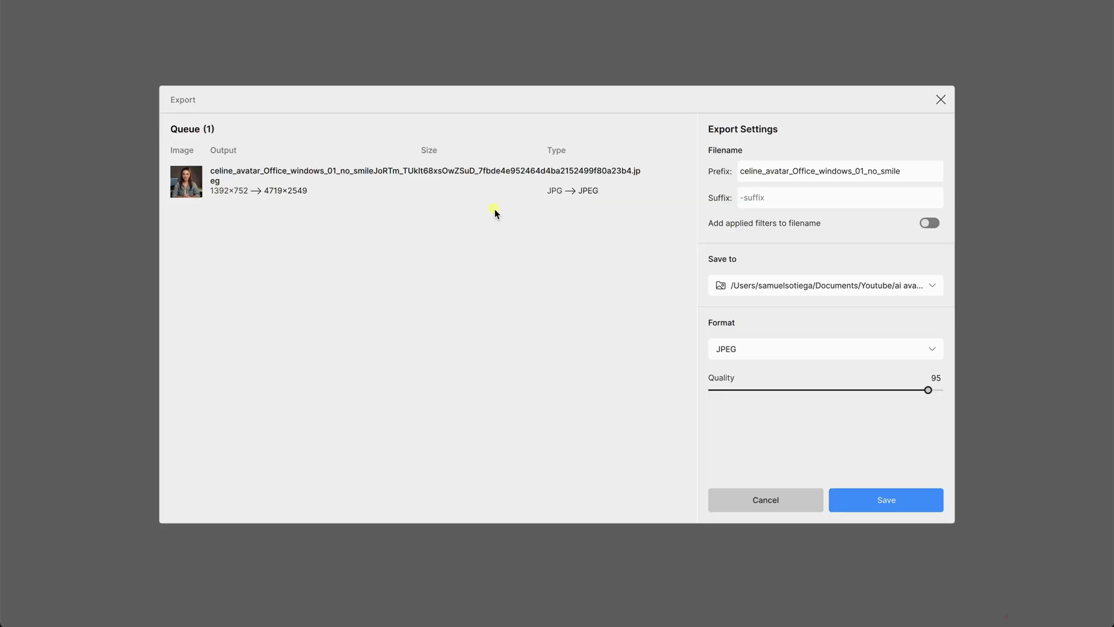
text(Margot)
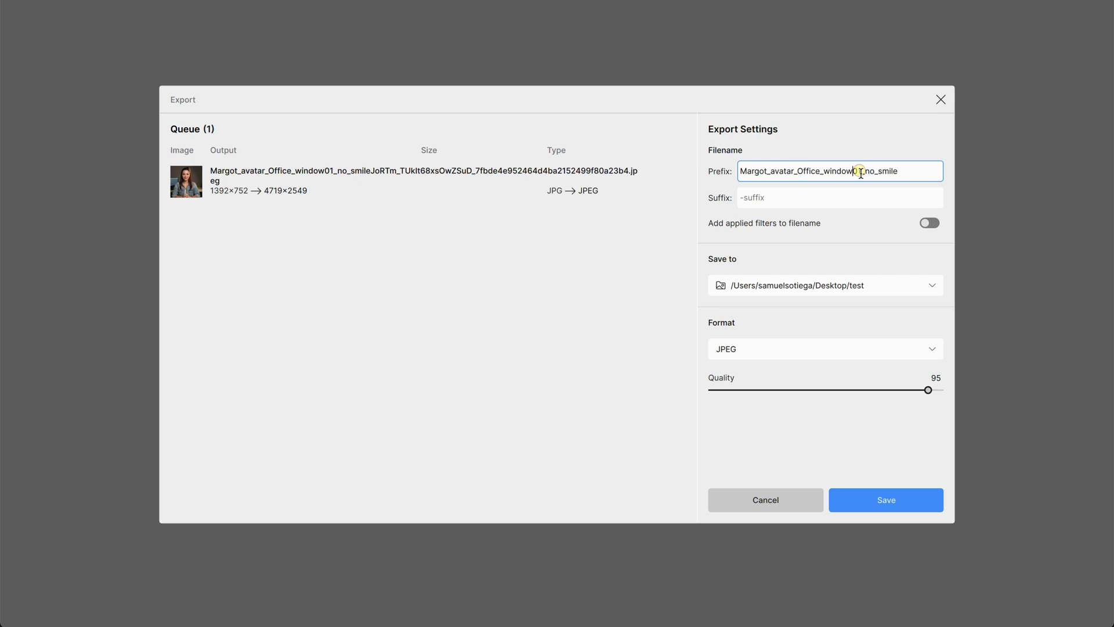
key(BackSpace)
key(BackSpace)
key(BackSpace)
key(BackSpace)
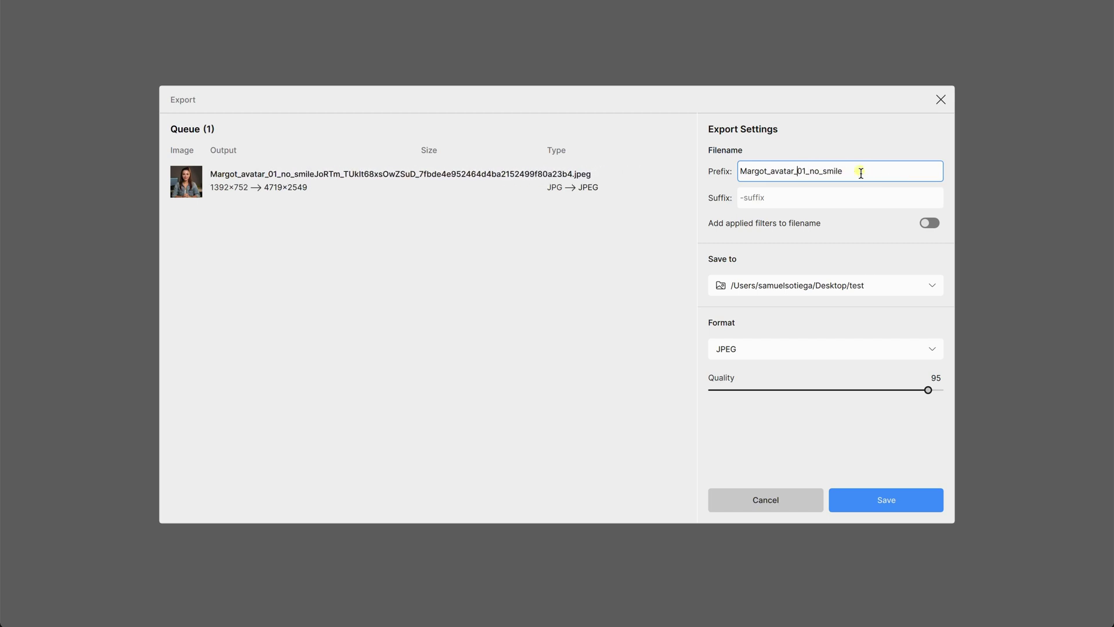
key(Return)
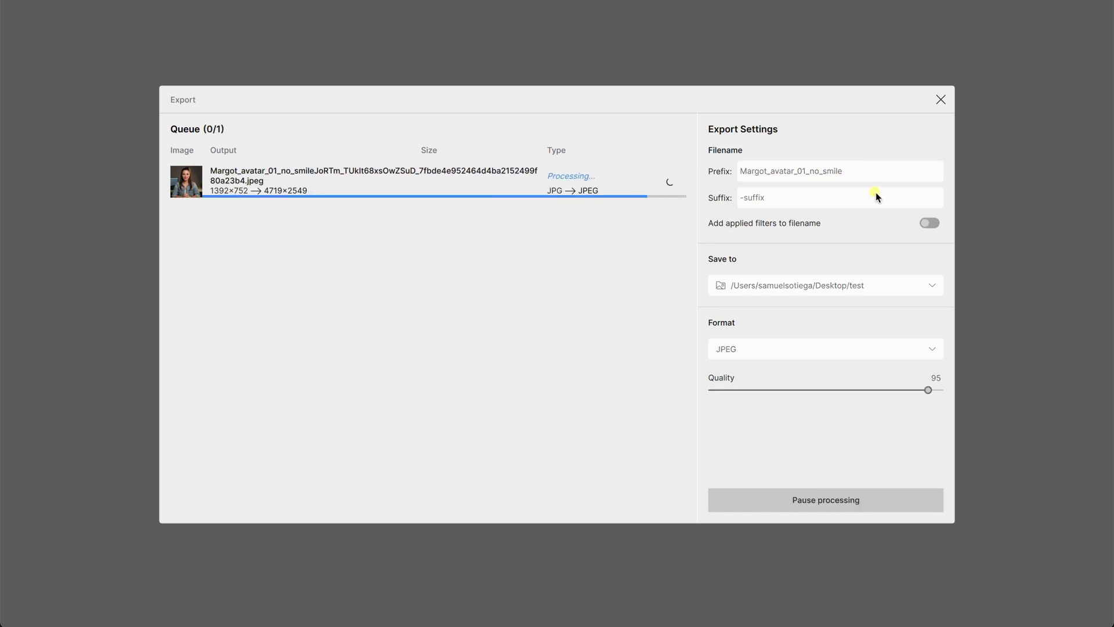
Step: Close the denim-shirt image without saving its settings and open the three-screen studio JPG from the Downloads folder
click(615, 533)
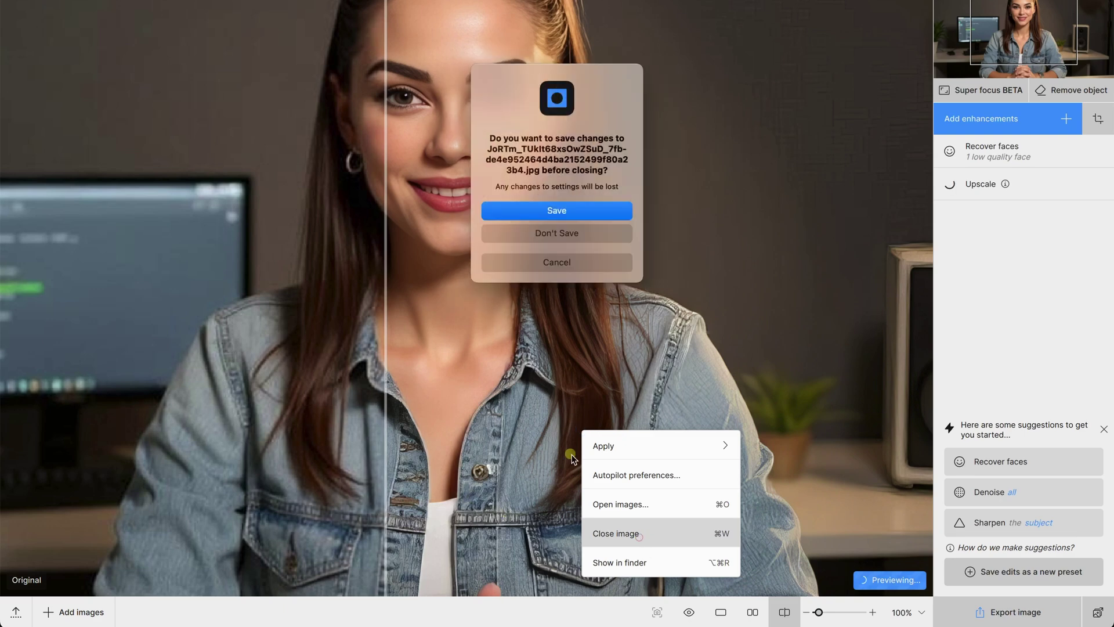
click(563, 240)
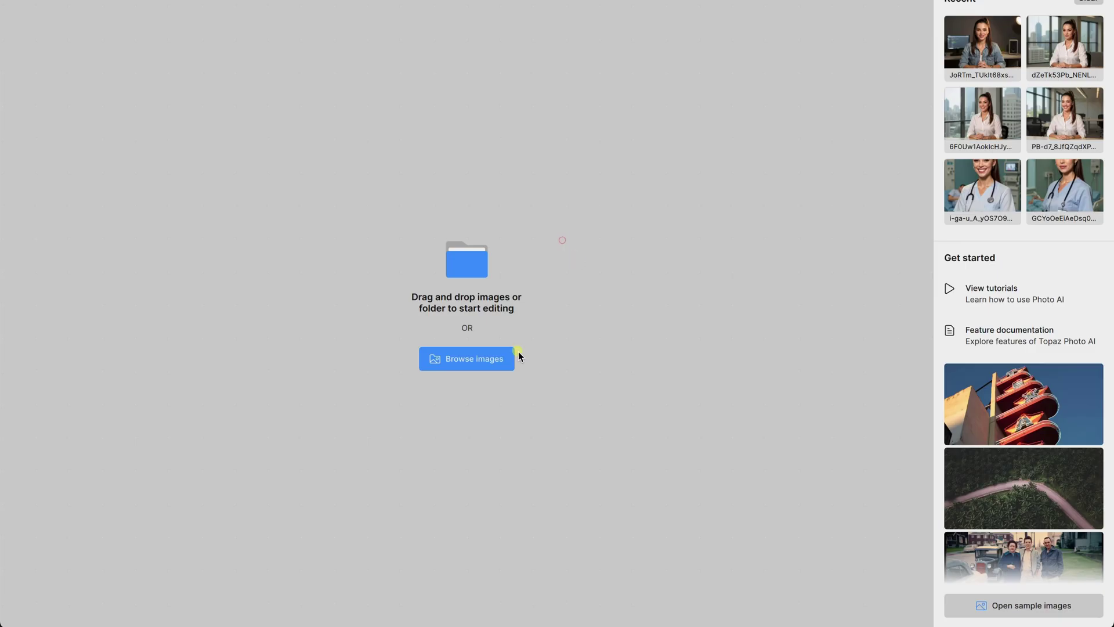
click(477, 246)
click(339, 243)
double_click(465, 211)
Step: Apply Recover faces and Upscale to the smiling three-screen studio image and shift the comparison divider across the portrait
click(1070, 128)
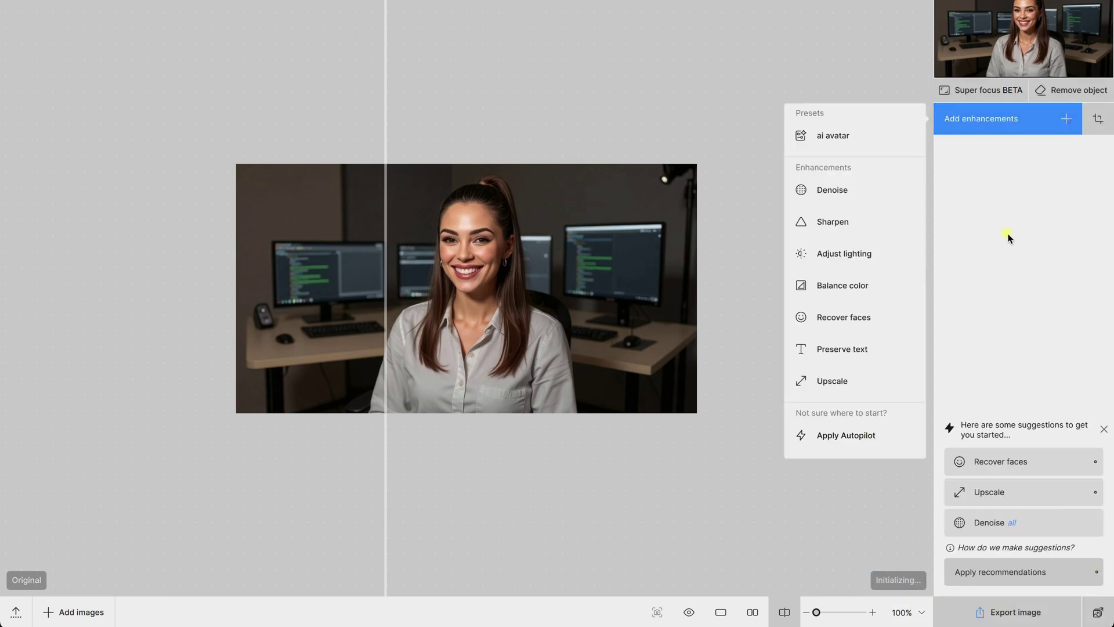
click(847, 318)
click(1065, 119)
click(852, 382)
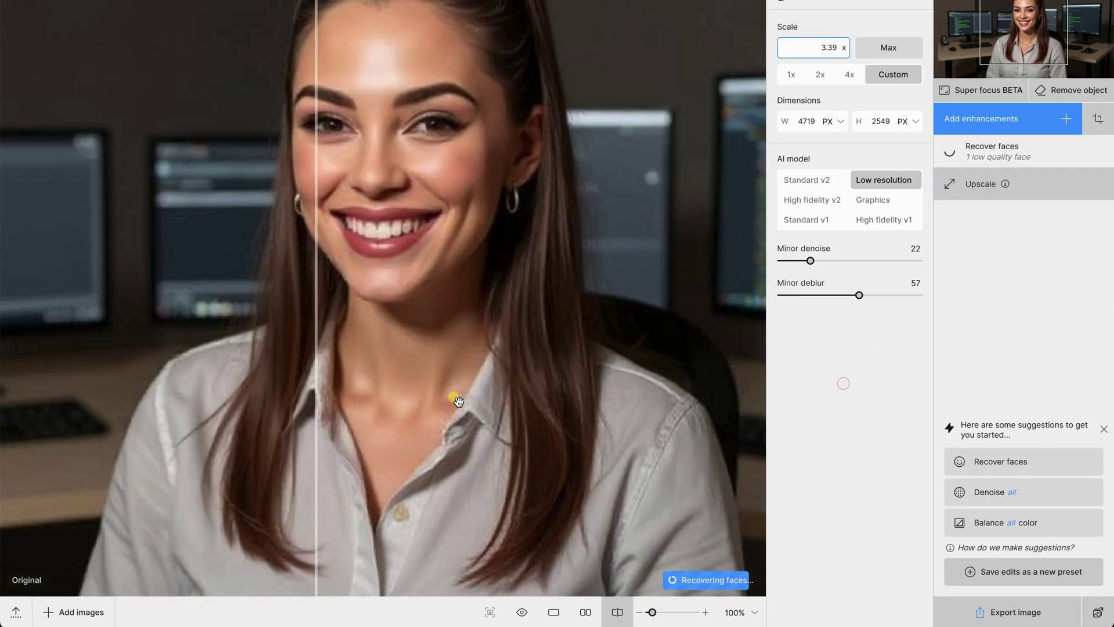
drag(318, 330, 206, 347)
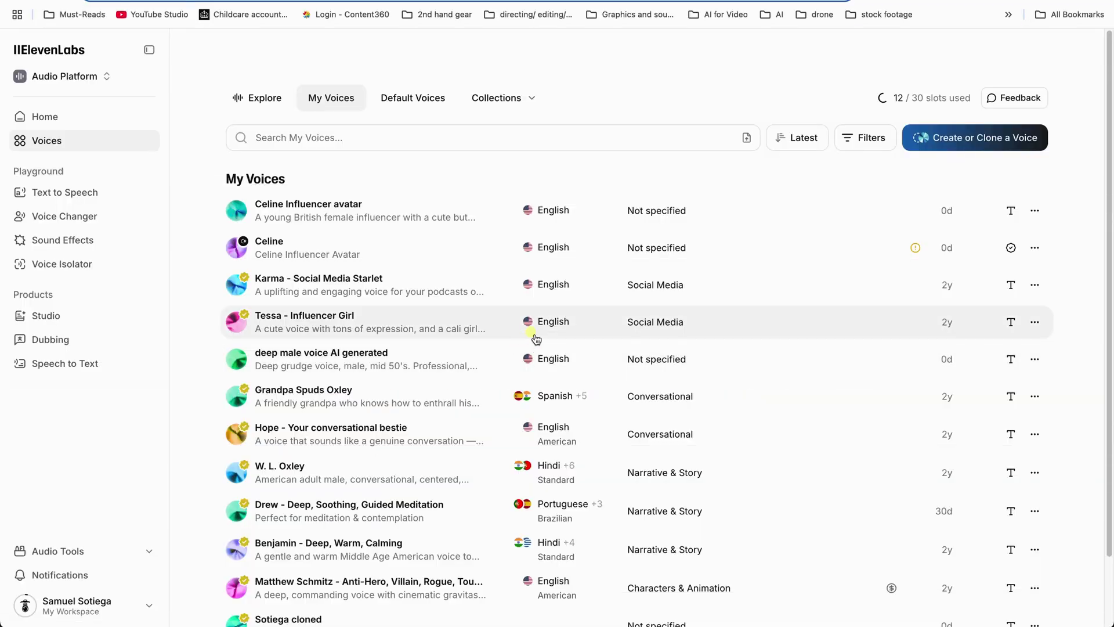
drag(449, 218, 93, 103)
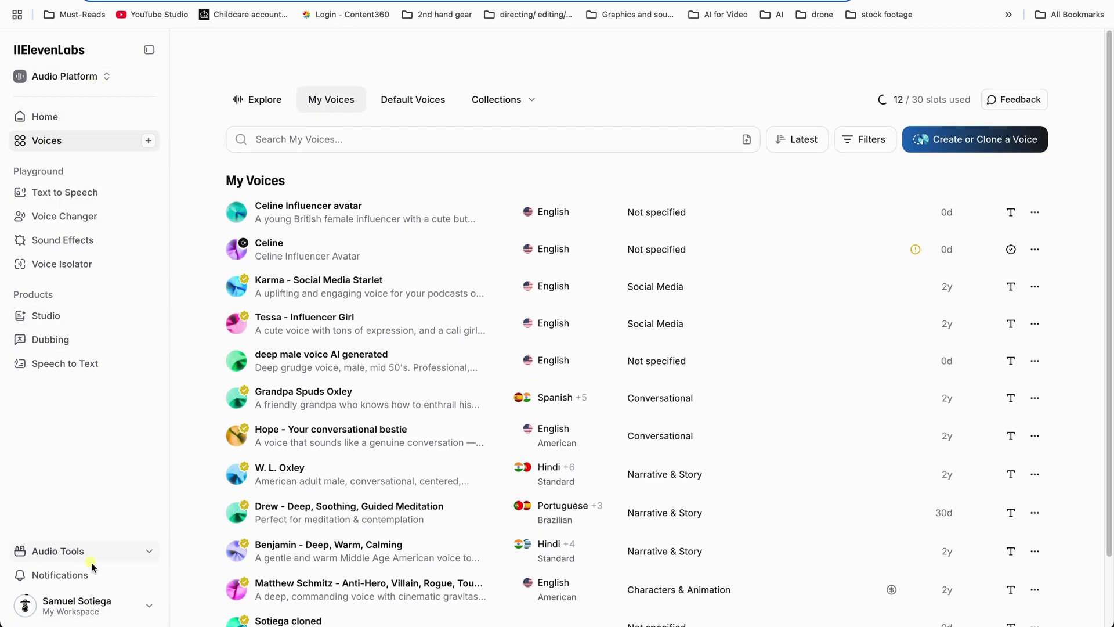
click(60, 606)
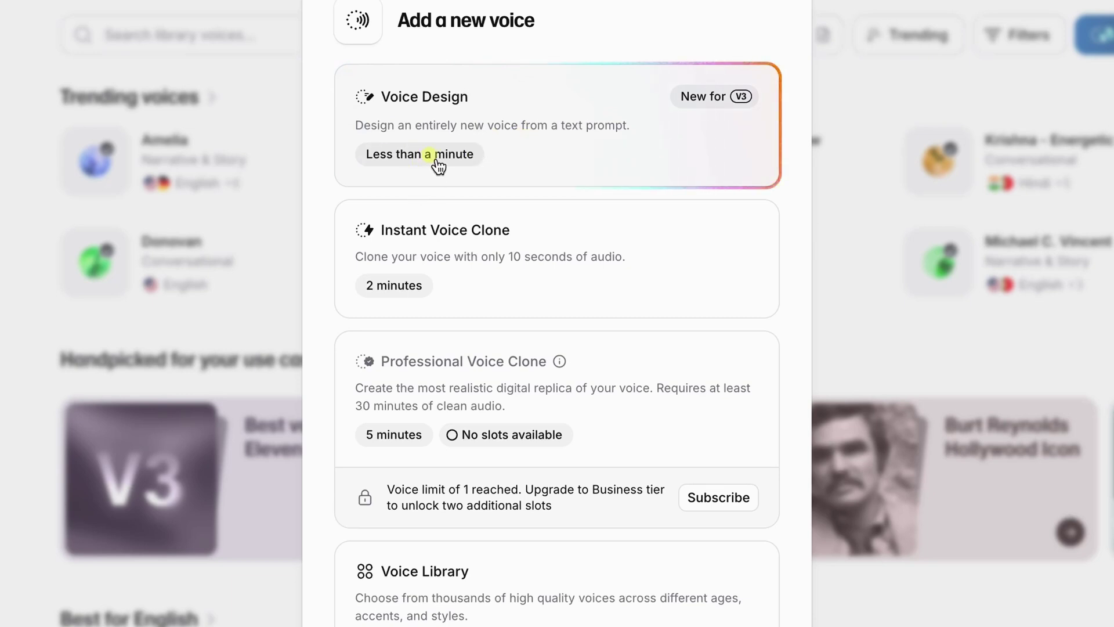
Step: Start a Voice Design in ElevenLabs, replace the prompt with "A female friendly voice, mid 20s," and generate the voice previews
click(496, 139)
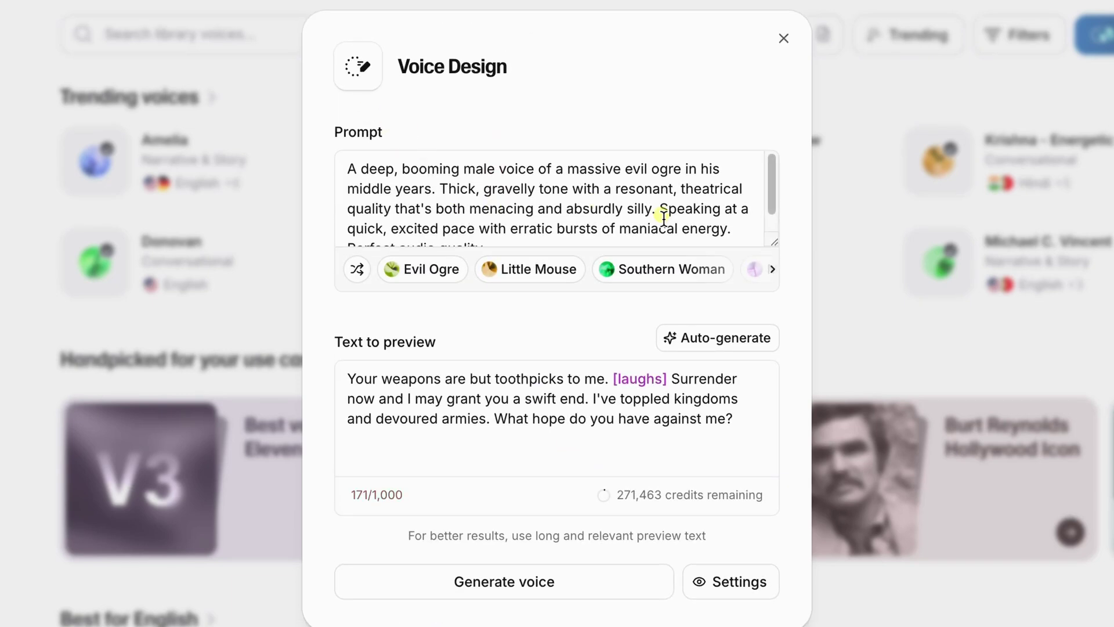
mouse_move(785, 255)
mouse_down()
mouse_move(783, 278)
mouse_move(781, 268)
mouse_up()
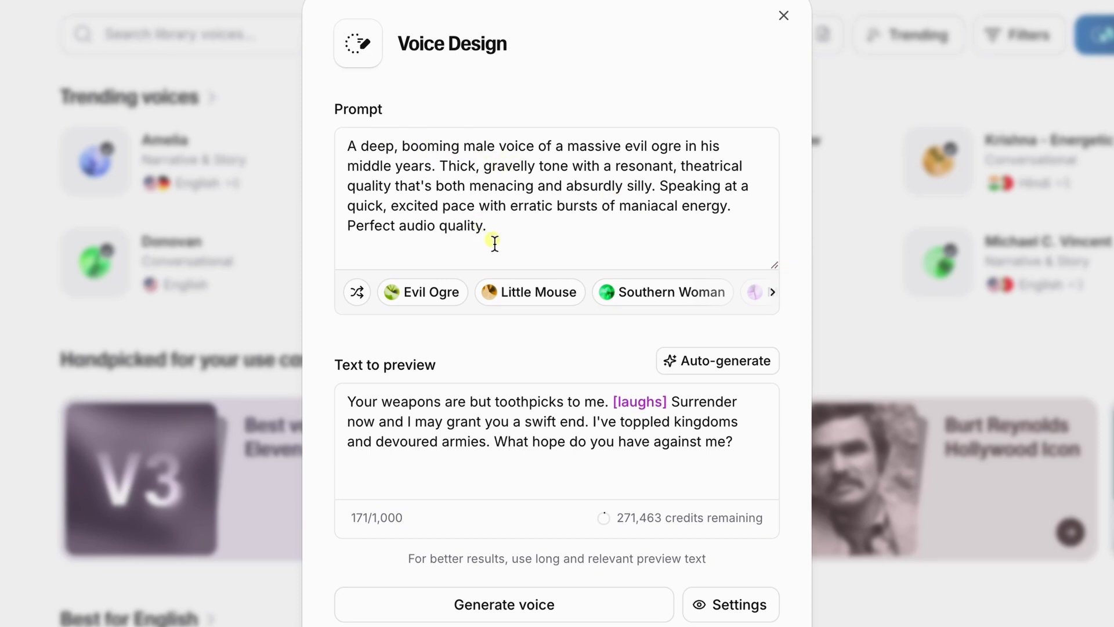
drag(491, 235, 252, 100)
key(BackSpace)
text(A female )
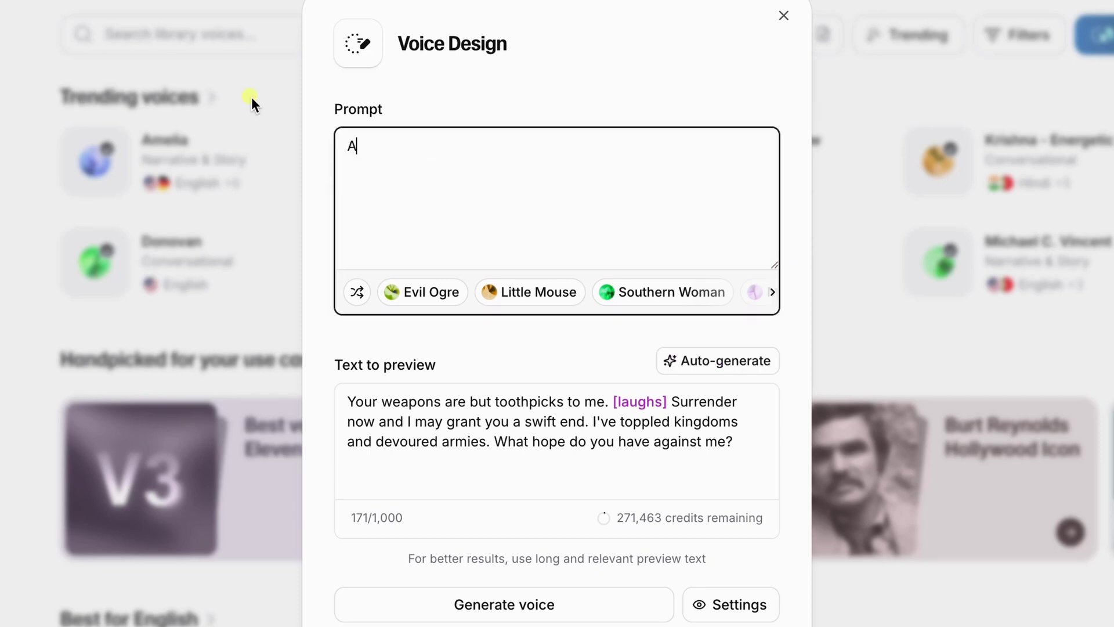
text(friendly voice, mid 20s)
text(,)
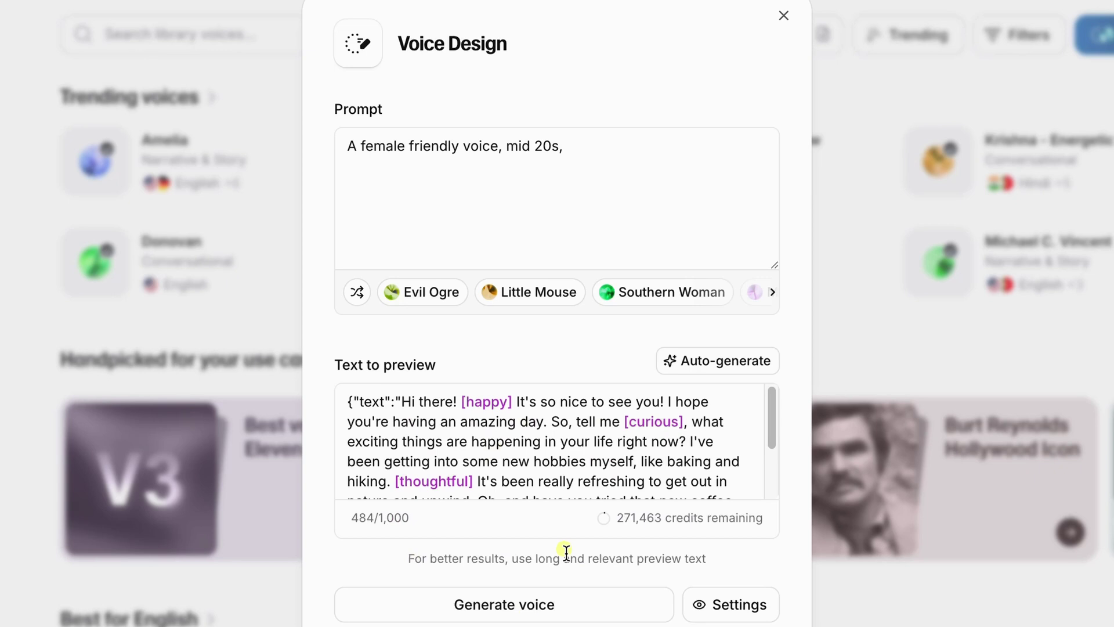
click(525, 606)
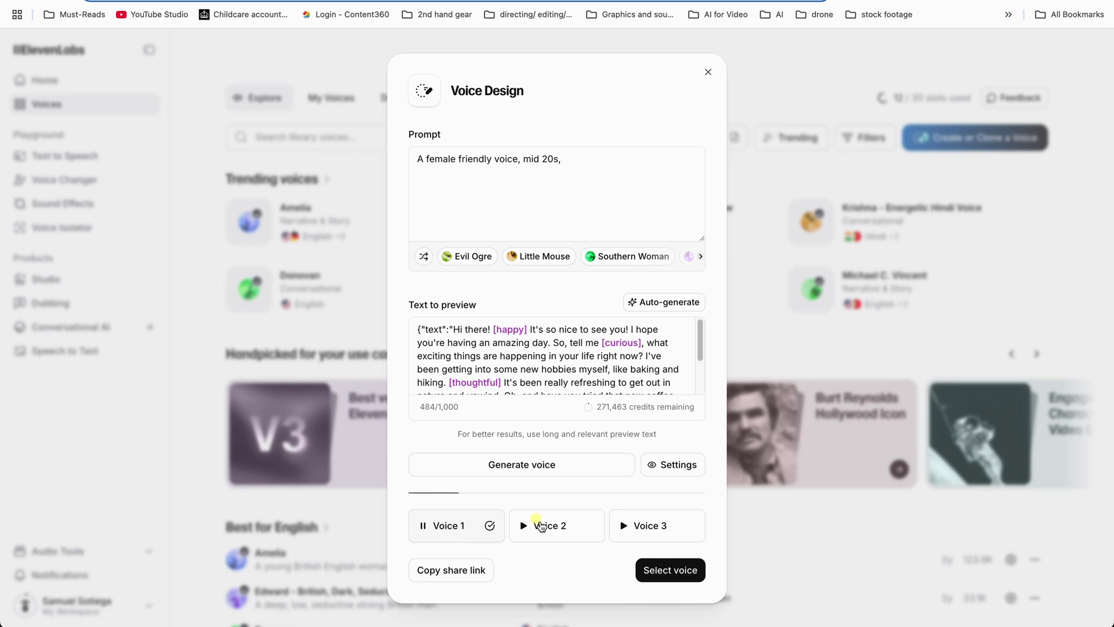
Step: Select generated Voice 1, name it Margot Avatar AI, set its language label to English and save the voice
click(673, 571)
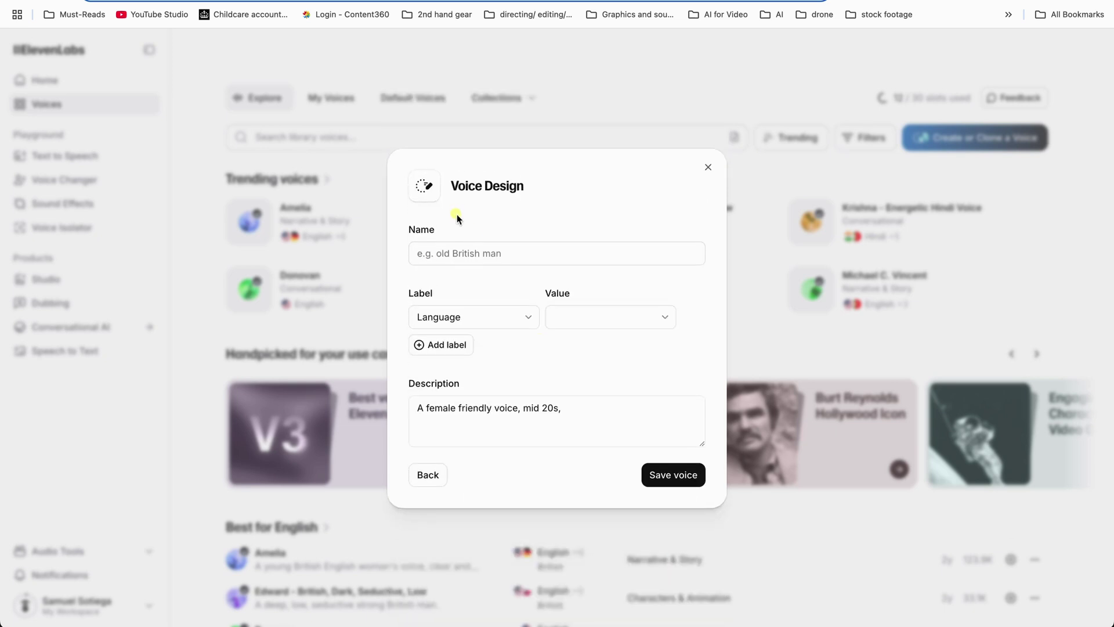
click(438, 254)
text(Mar)
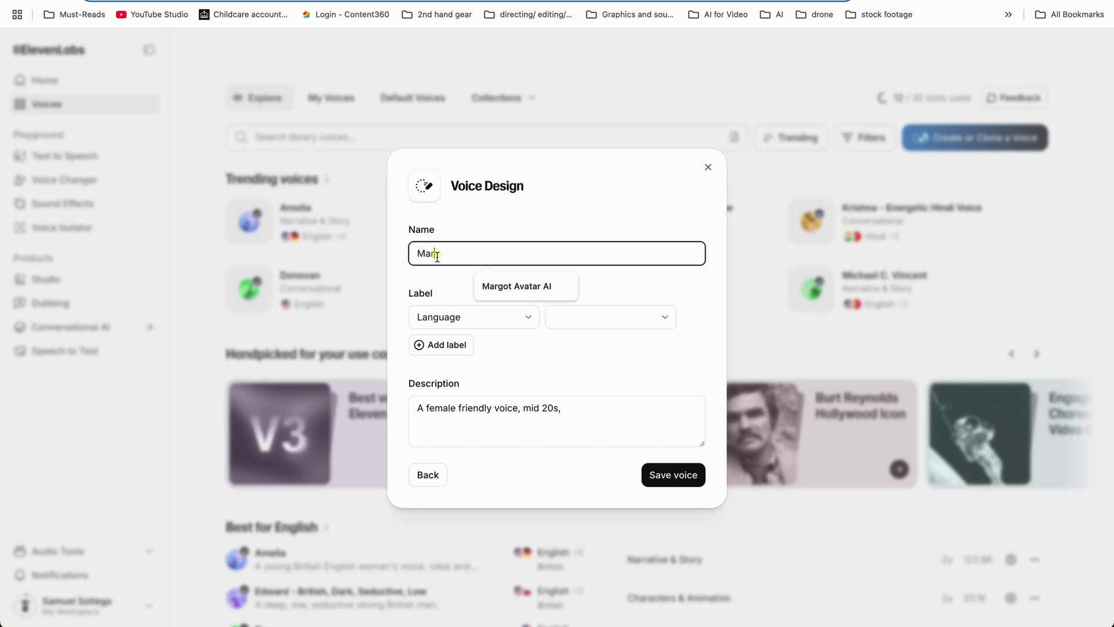
text(got)
click(522, 286)
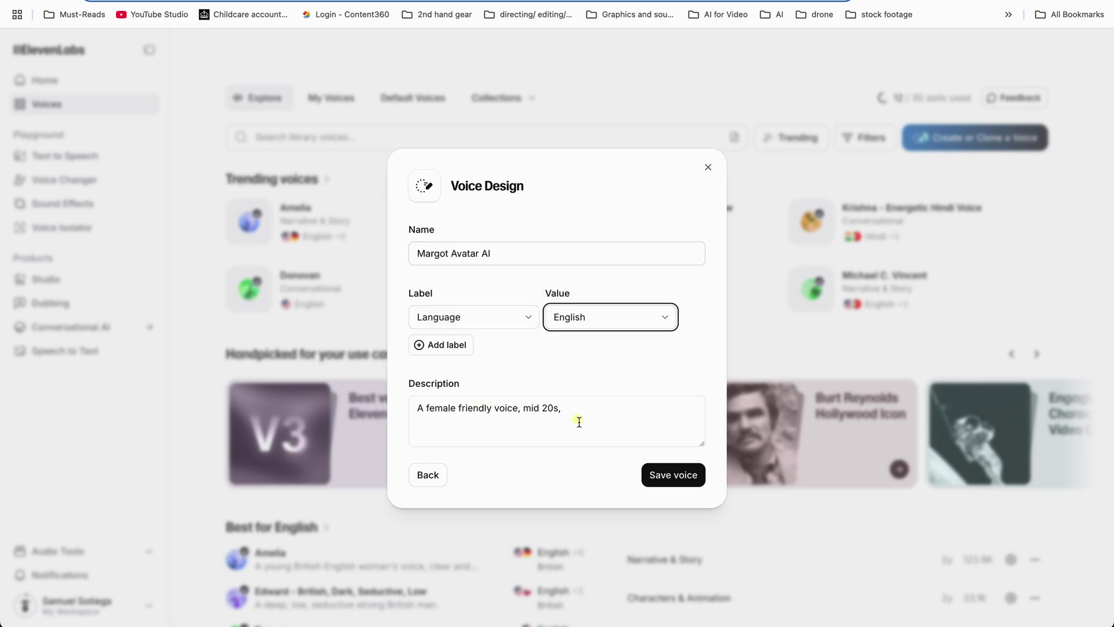
click(674, 474)
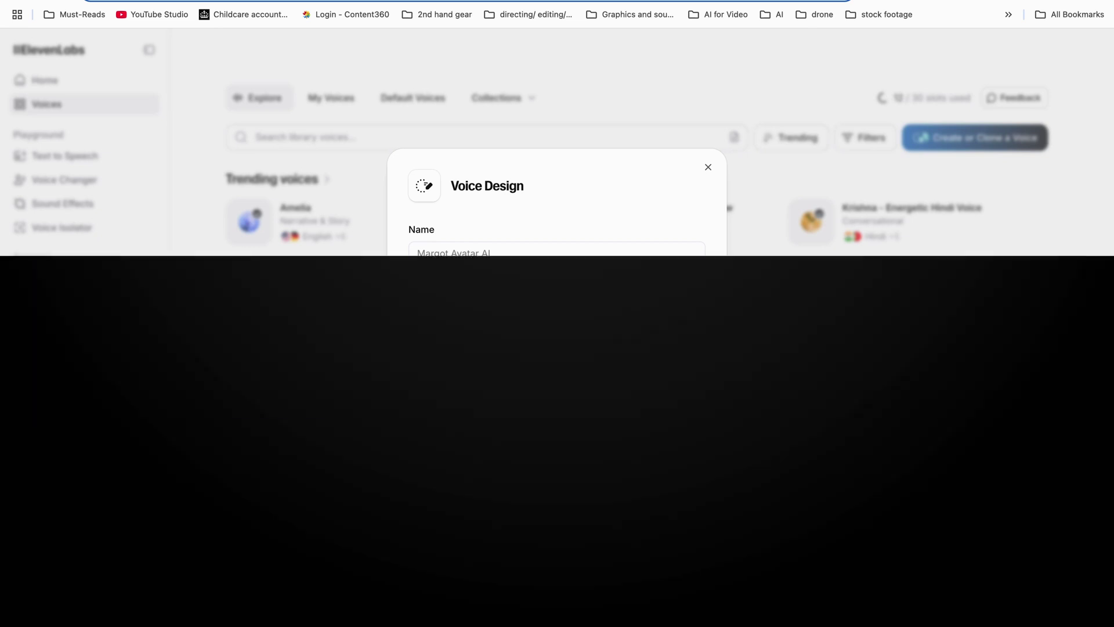